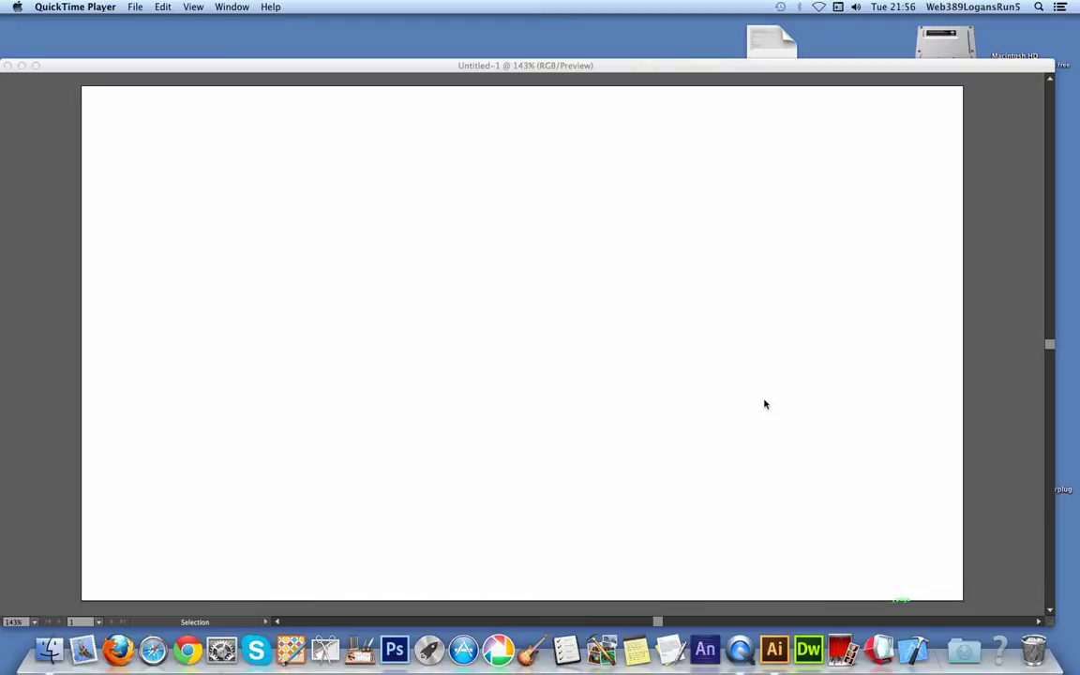
Step: Bring the blank Untitled-1 document to the front and nudge its window slightly left
{"action": "left_click", "coordinate": [515, 67]}
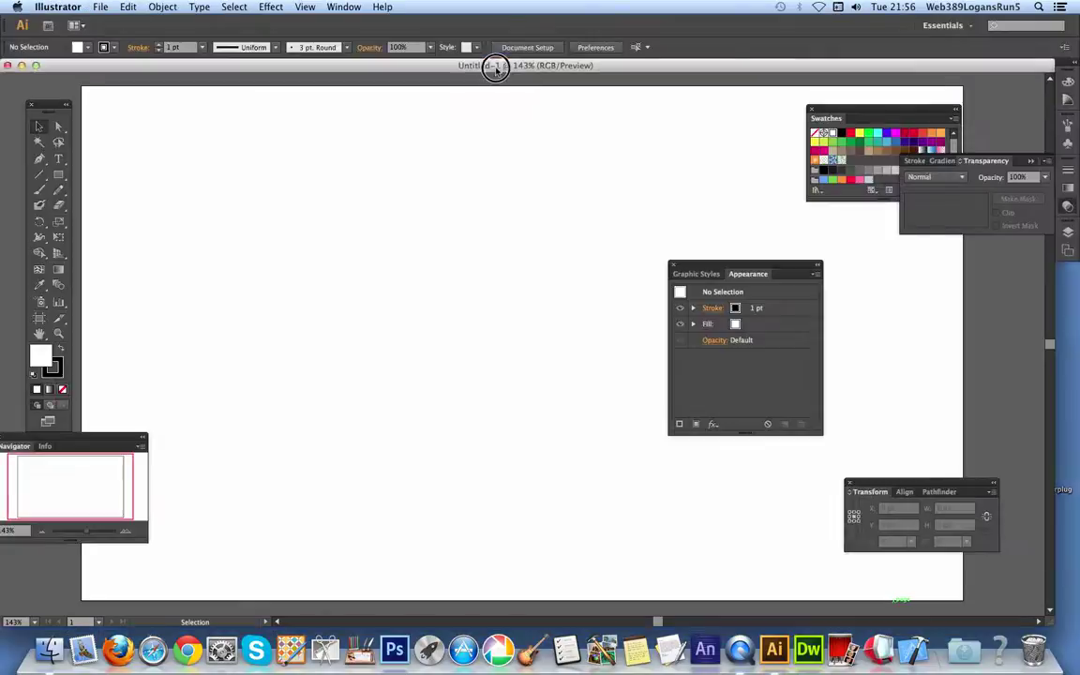
{"action": "left_click_drag", "start_coordinate": [517, 74], "coordinate": [514, 75]}
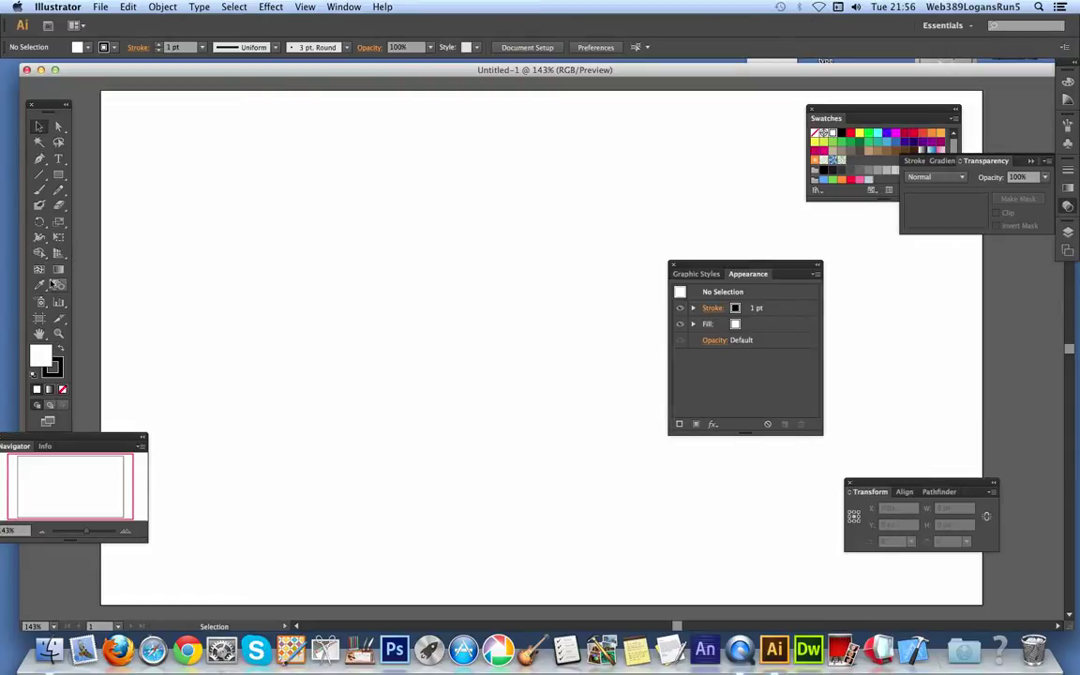
Step: Swap the Scale tool for the Reshape Tool from its toolbox flyout
{"action": "left_click", "coordinate": [59, 222]}
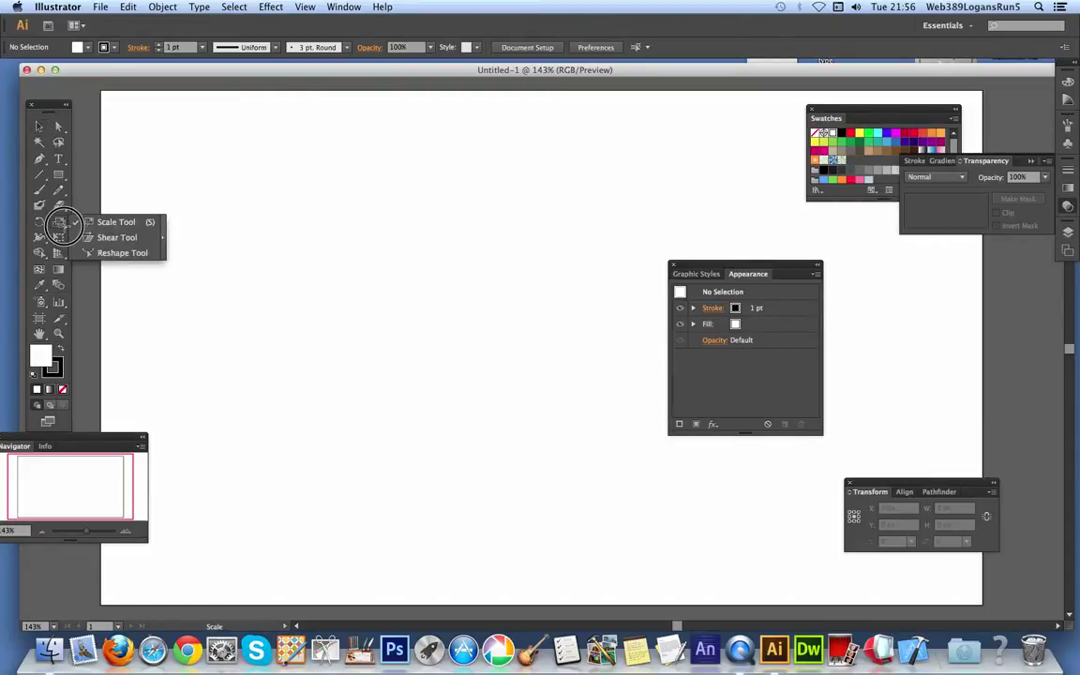
{"action": "left_click", "coordinate": [107, 255]}
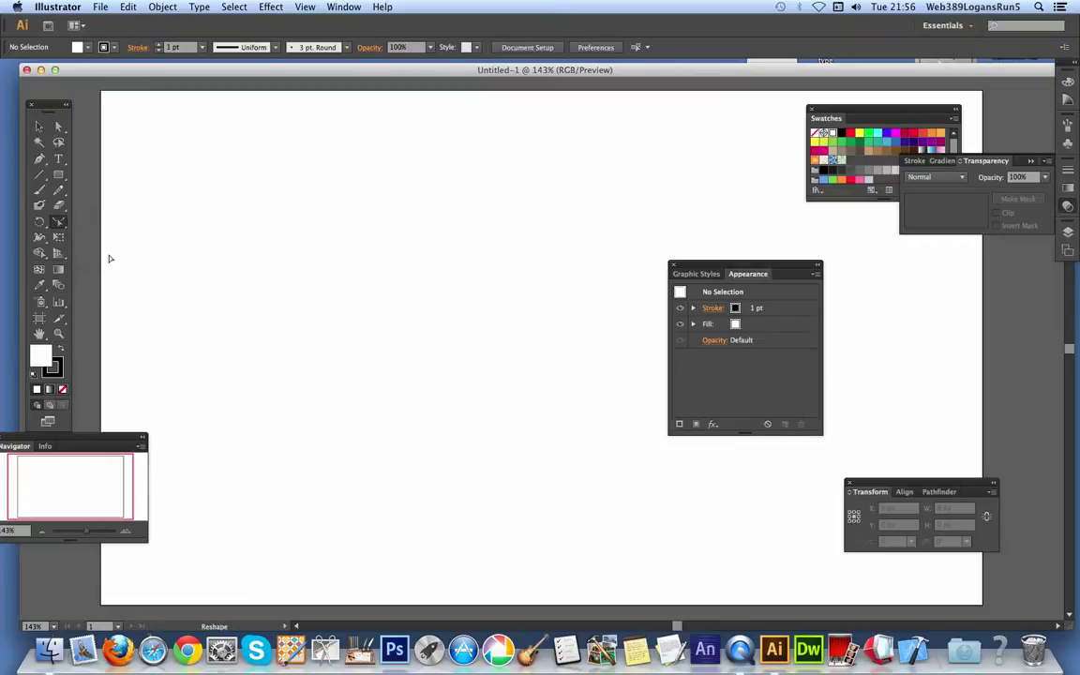
Step: Draw a 151 px vertical line on the left of the page with the Line Segment tool
{"action": "left_click", "coordinate": [39, 174]}
{"action": "left_click_drag", "start_coordinate": [366, 222], "coordinate": [374, 361]}
{"action": "left_click", "coordinate": [38, 126]}
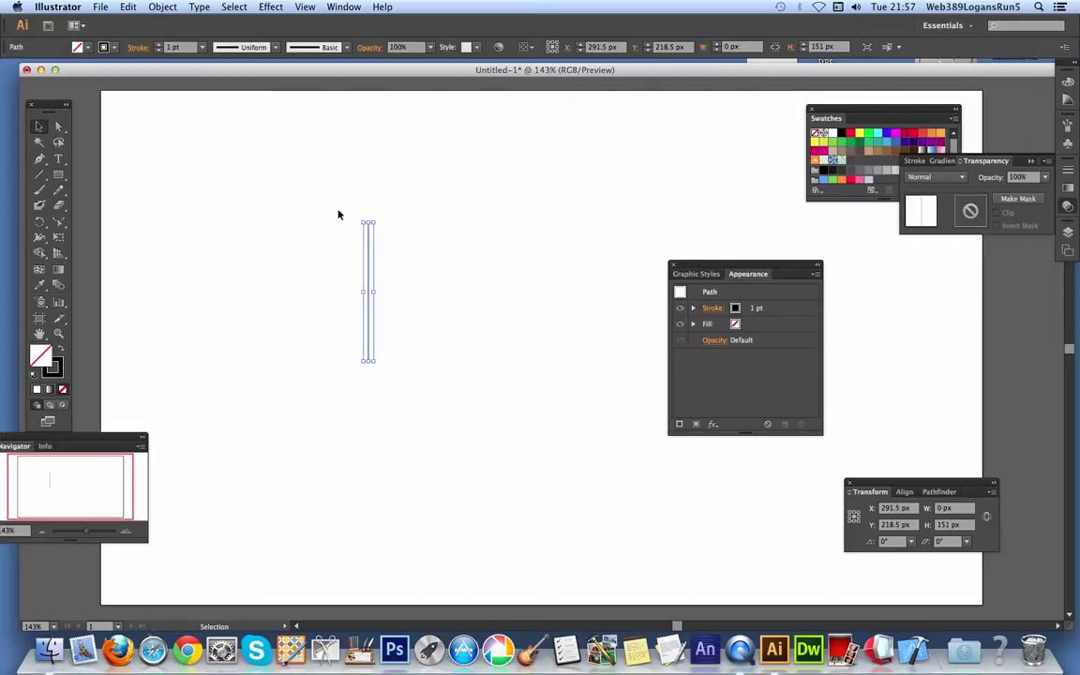
{"action": "left_click", "coordinate": [60, 225]}
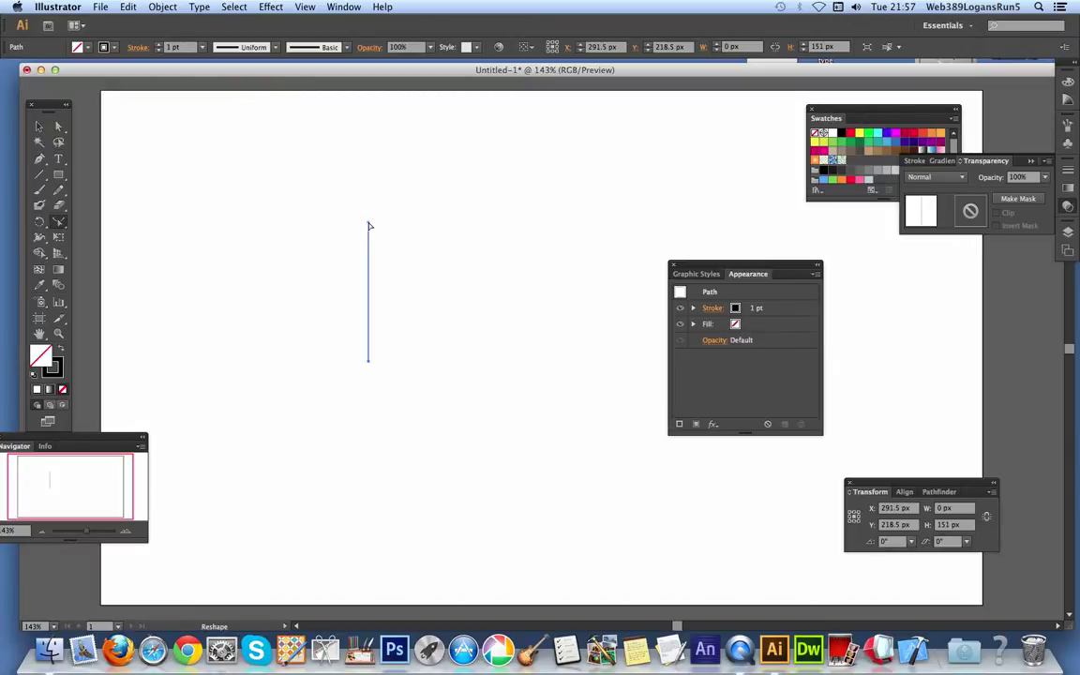
Step: Alt-drag the line's top endpoint repeatedly, leaving twelve copies fanning upper-left and downward from its base
{"action": "left_click_drag", "start_coordinate": [369, 226], "coordinate": [303, 217]}
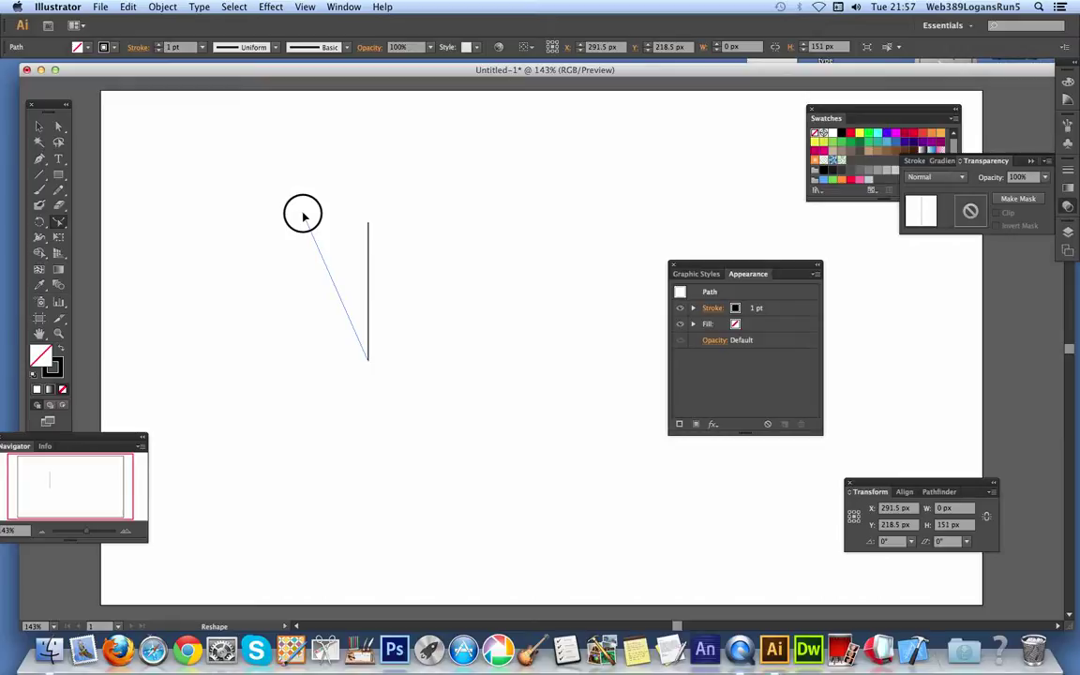
{"action": "left_click_drag", "start_coordinate": [303, 217], "coordinate": [332, 214]}
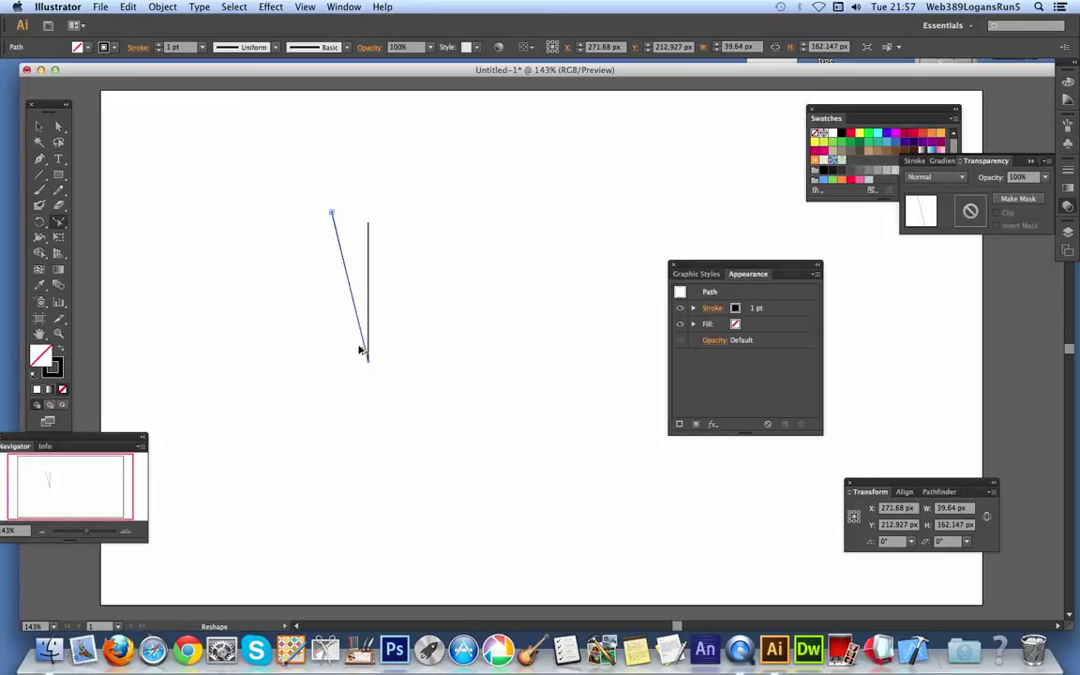
{"action": "mouse_move", "coordinate": [333, 214]}
{"action": "left_mouse_down"}
{"action": "mouse_move", "coordinate": [304, 224]}
{"action": "mouse_move", "coordinate": [308, 238]}
{"action": "mouse_move", "coordinate": [284, 260]}
{"action": "mouse_move", "coordinate": [318, 300]}
{"action": "mouse_move", "coordinate": [280, 271]}
{"action": "mouse_move", "coordinate": [271, 247]}
{"action": "mouse_move", "coordinate": [284, 269]}
{"action": "mouse_move", "coordinate": [267, 285]}
{"action": "mouse_move", "coordinate": [289, 300]}
{"action": "mouse_move", "coordinate": [282, 265]}
{"action": "mouse_move", "coordinate": [287, 292]}
{"action": "mouse_move", "coordinate": [269, 299]}
{"action": "left_mouse_up"}
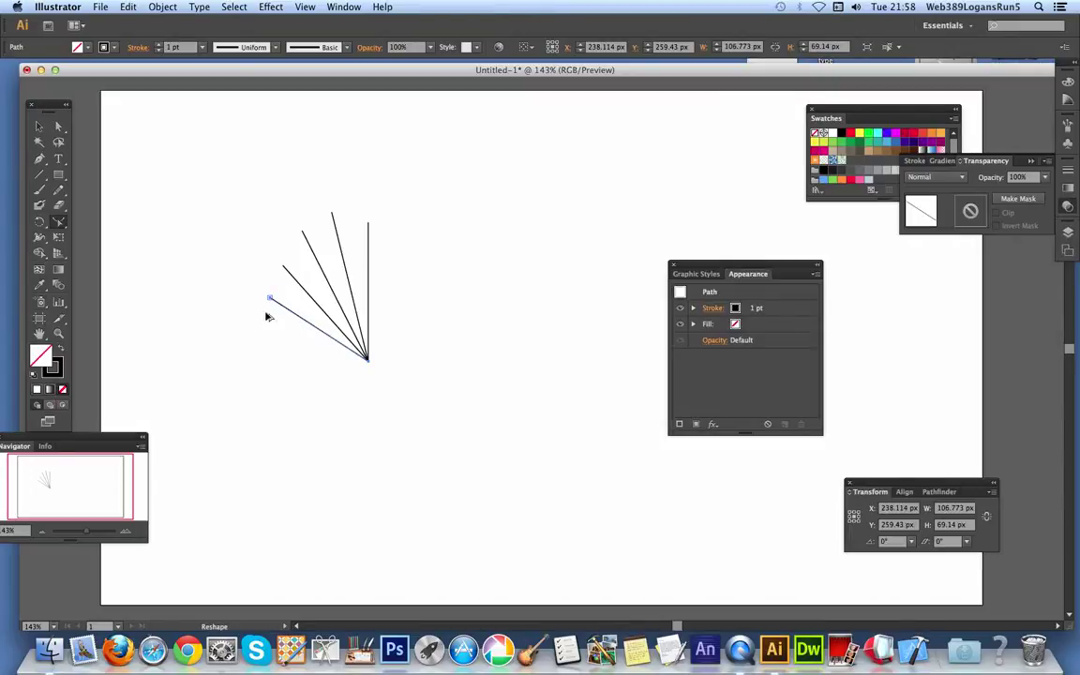
{"action": "left_click_drag", "start_coordinate": [270, 299], "coordinate": [363, 485]}
{"action": "left_click_drag", "start_coordinate": [364, 486], "coordinate": [468, 458]}
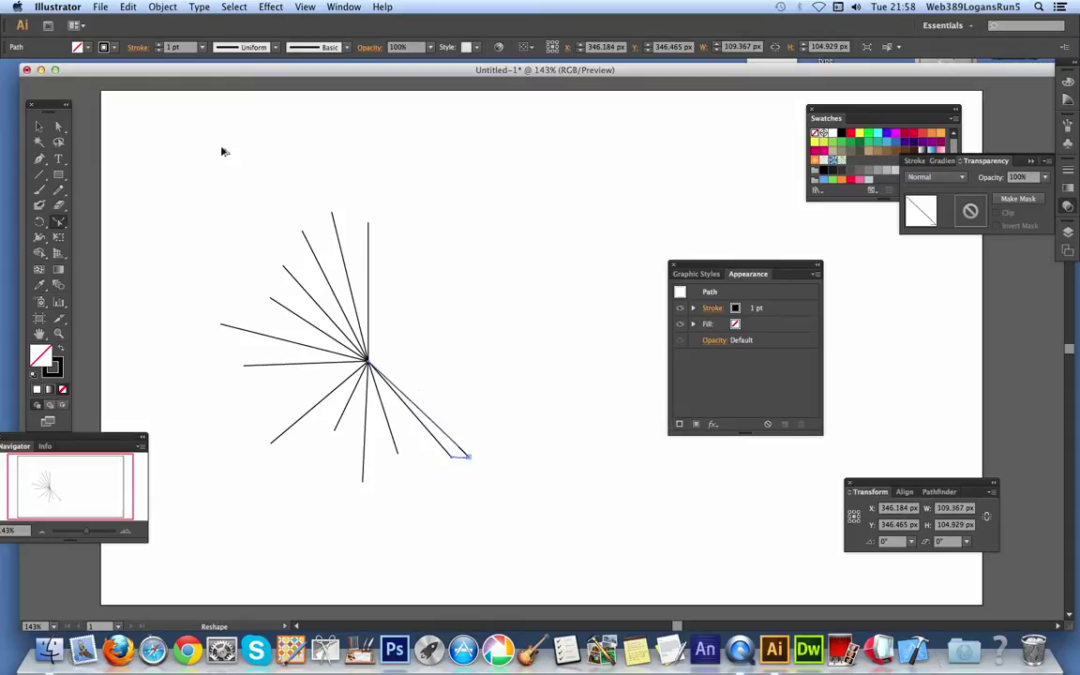
Step: Undo the stray last line, then add copied lines fanning right and upper right
{"action": "left_click", "coordinate": [128, 7]}
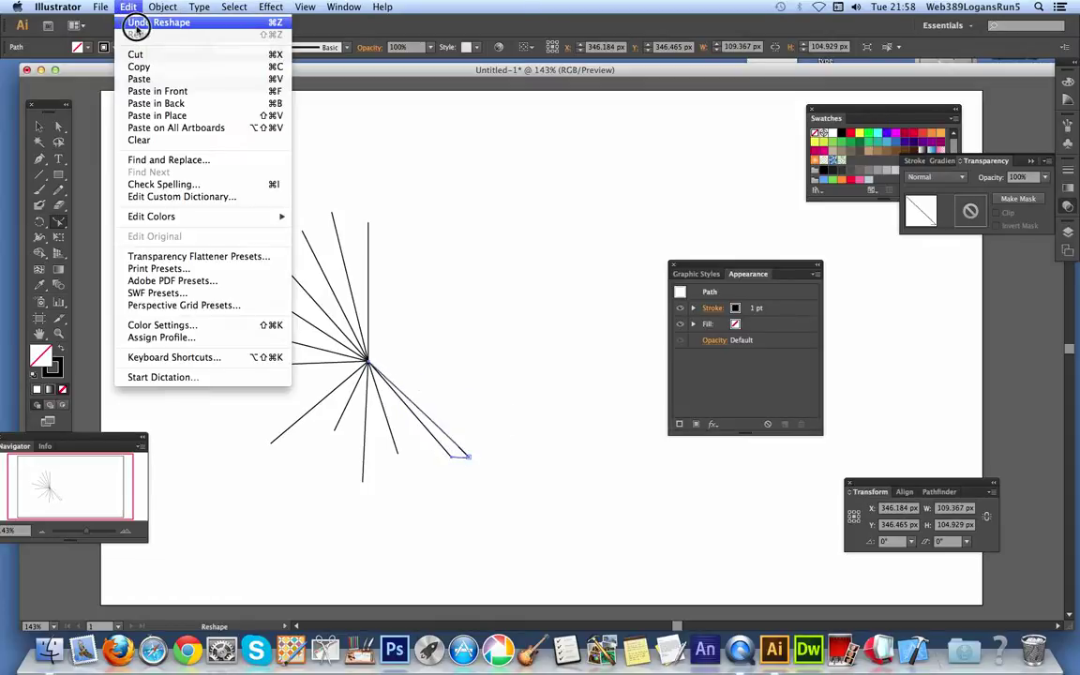
{"action": "left_click", "coordinate": [143, 22]}
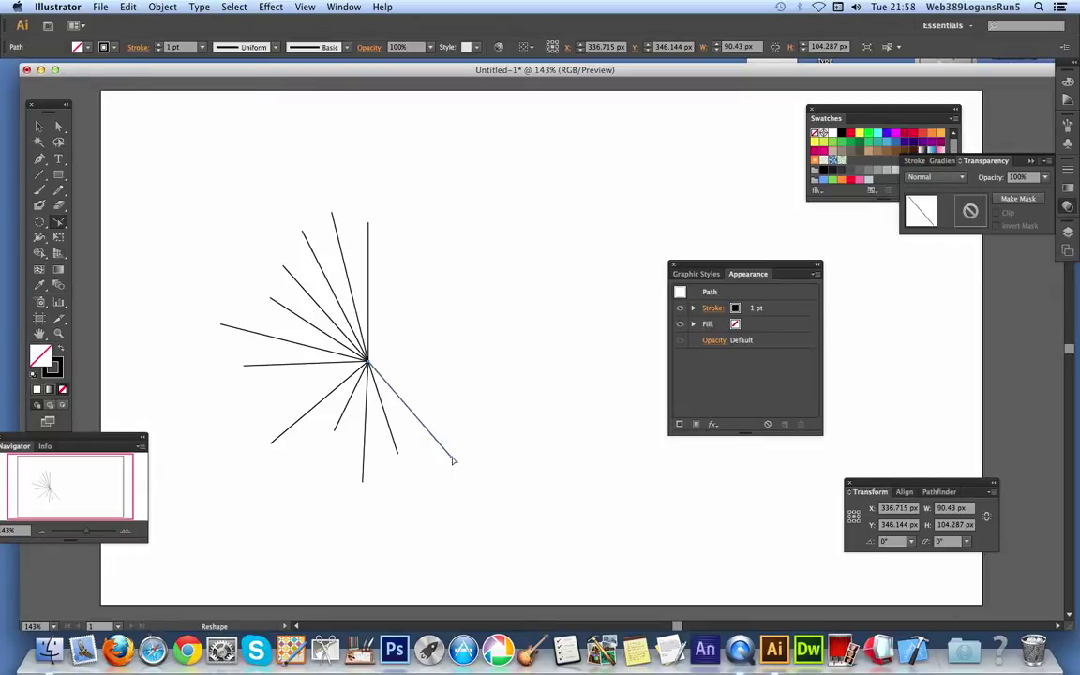
{"action": "left_click_drag", "start_coordinate": [453, 460], "coordinate": [449, 274]}
{"action": "left_click", "coordinate": [458, 367]}
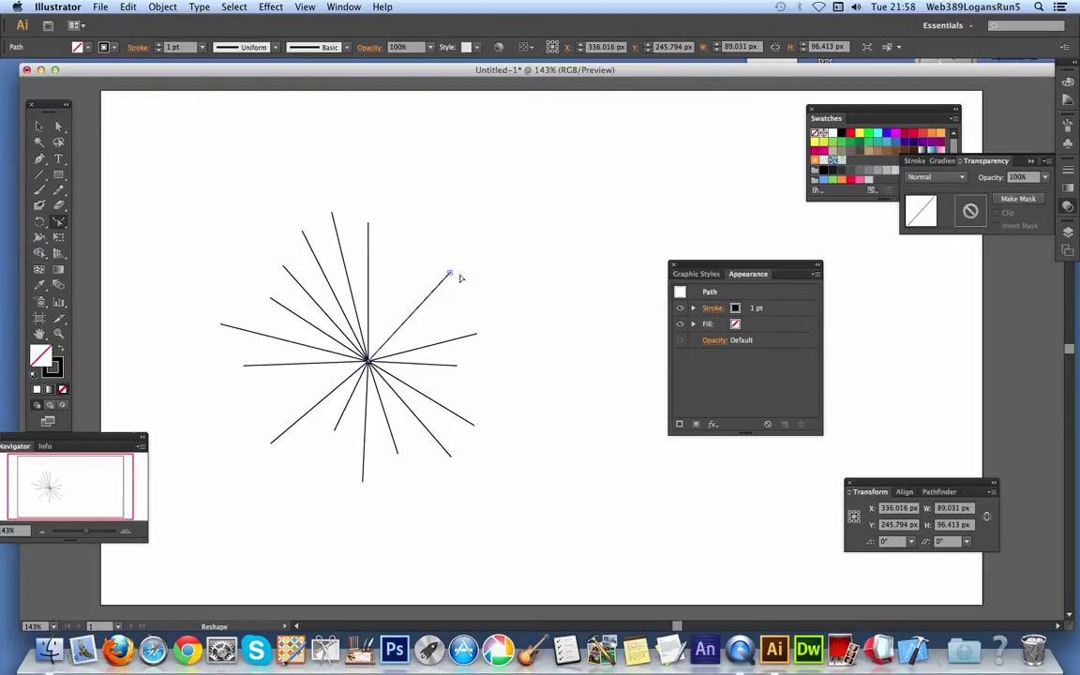
{"action": "left_click", "coordinate": [449, 274]}
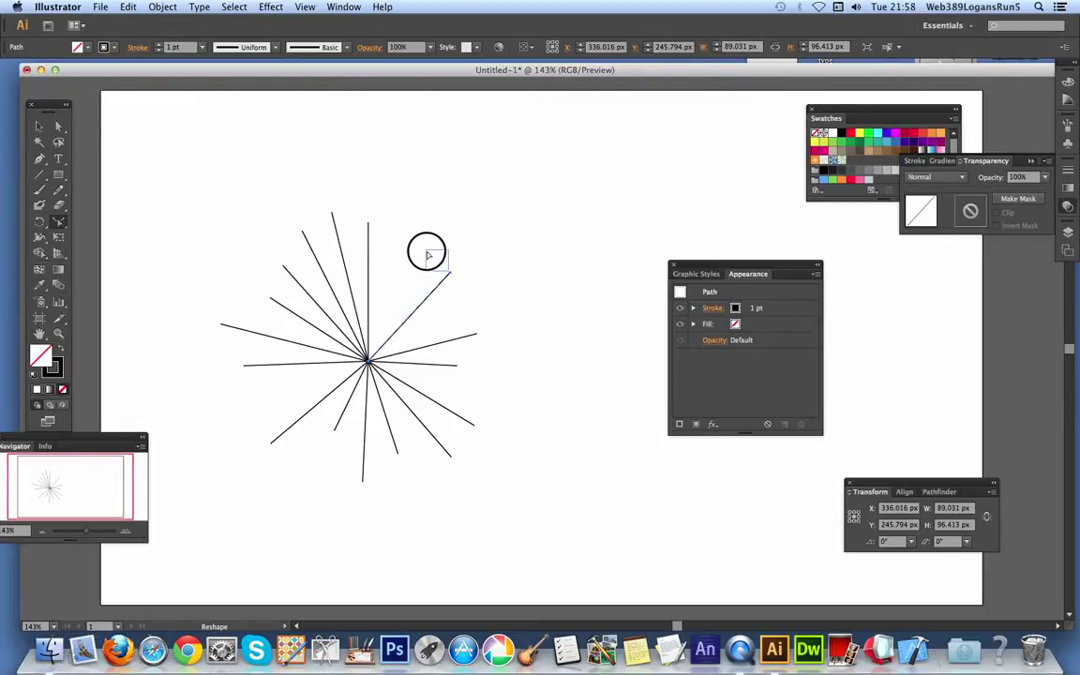
{"action": "left_click_drag", "start_coordinate": [449, 275], "coordinate": [422, 252]}
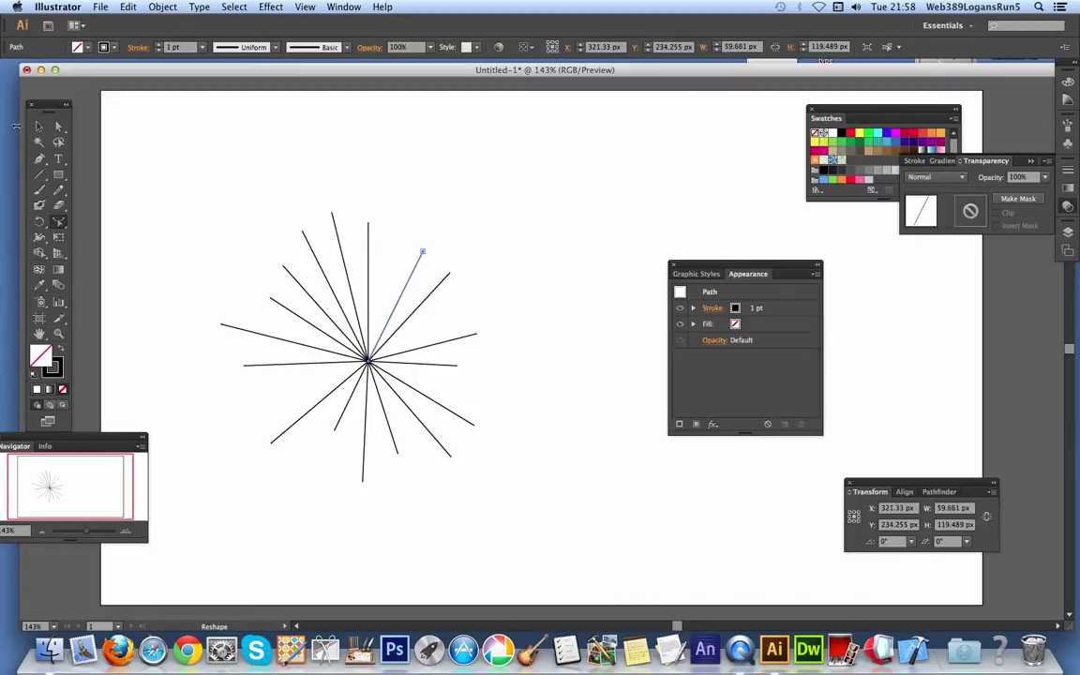
{"action": "left_click", "coordinate": [38, 126]}
Step: Select all the starburst lines and set their stroke weight to 12 pt
{"action": "left_click", "coordinate": [267, 232]}
{"action": "left_click", "coordinate": [315, 276]}
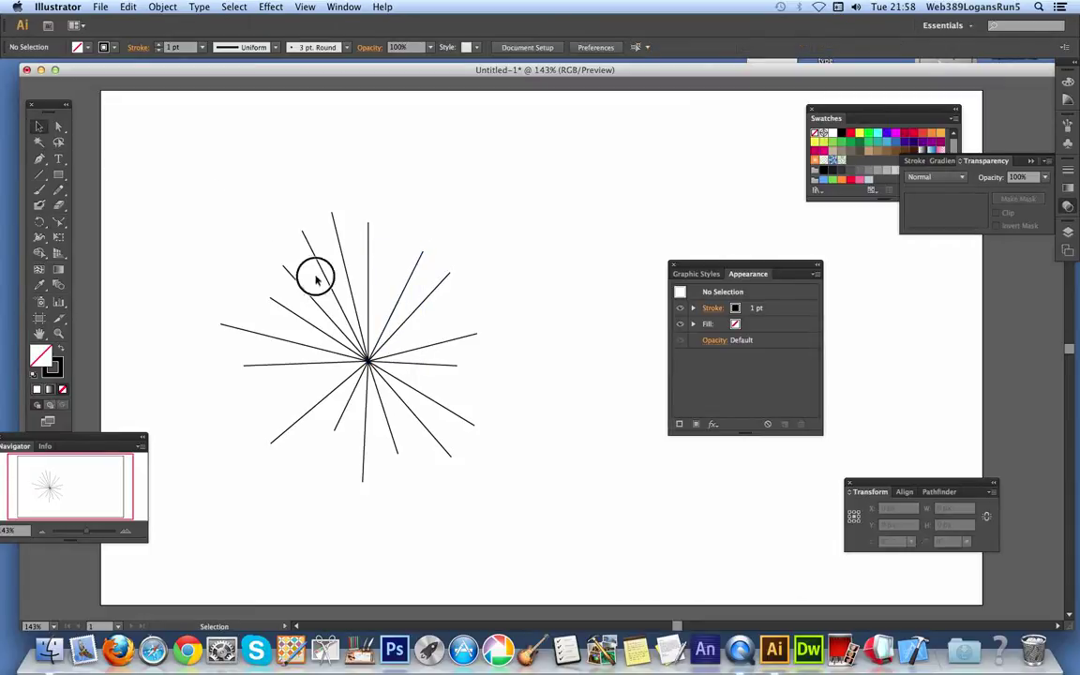
{"action": "left_click_drag", "start_coordinate": [220, 199], "coordinate": [514, 491]}
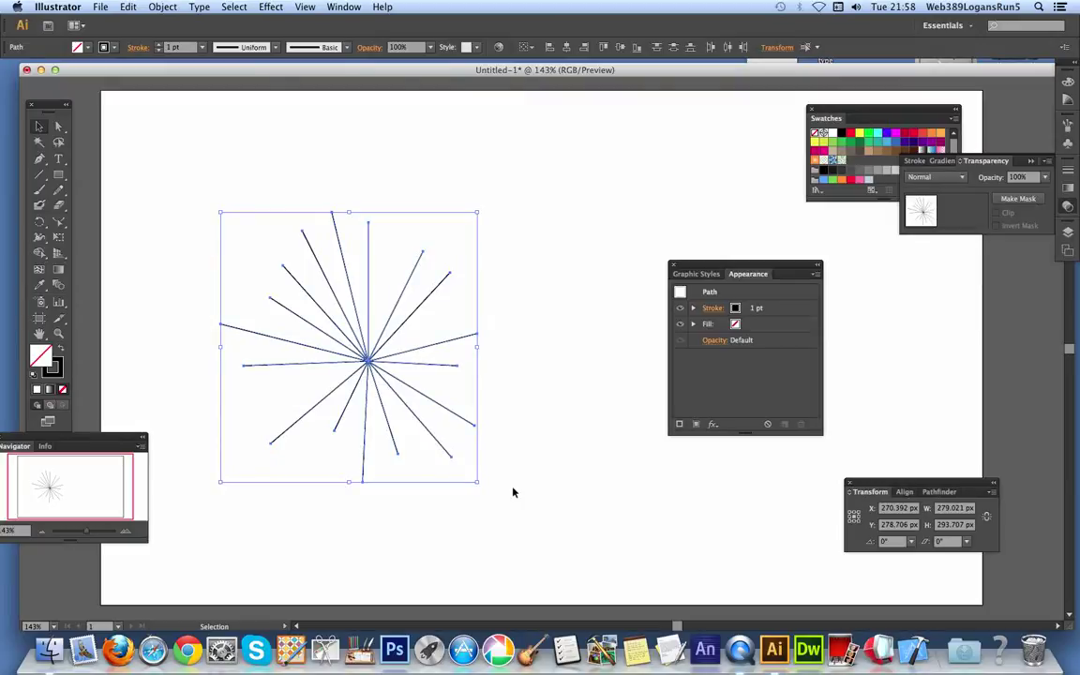
{"action": "left_click", "coordinate": [201, 46]}
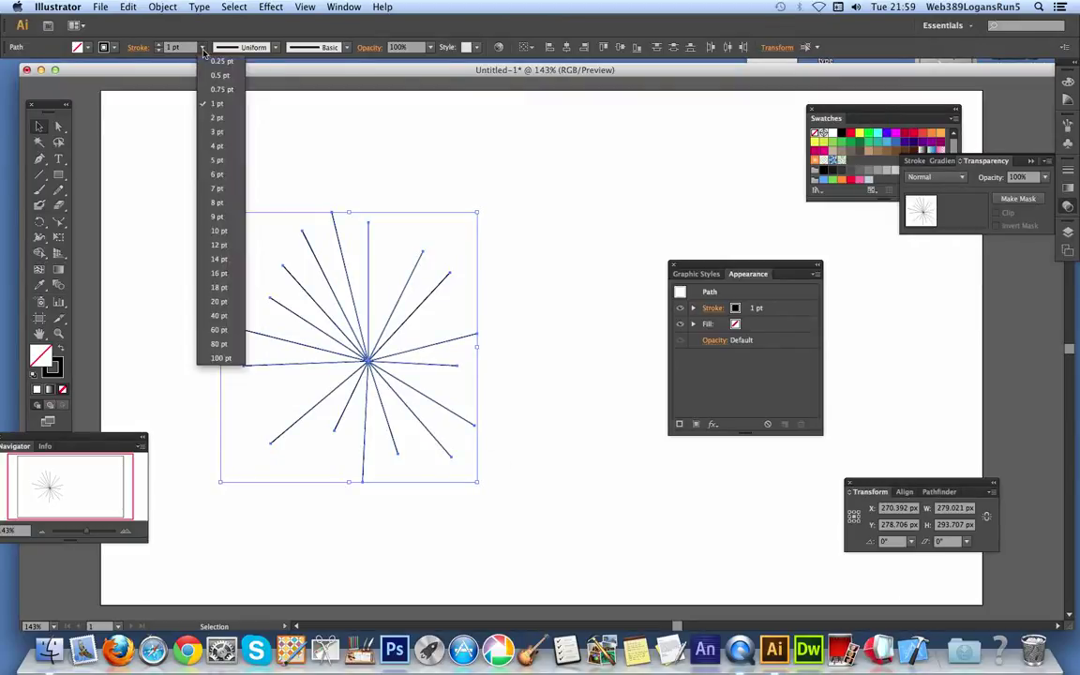
{"action": "left_click", "coordinate": [219, 244]}
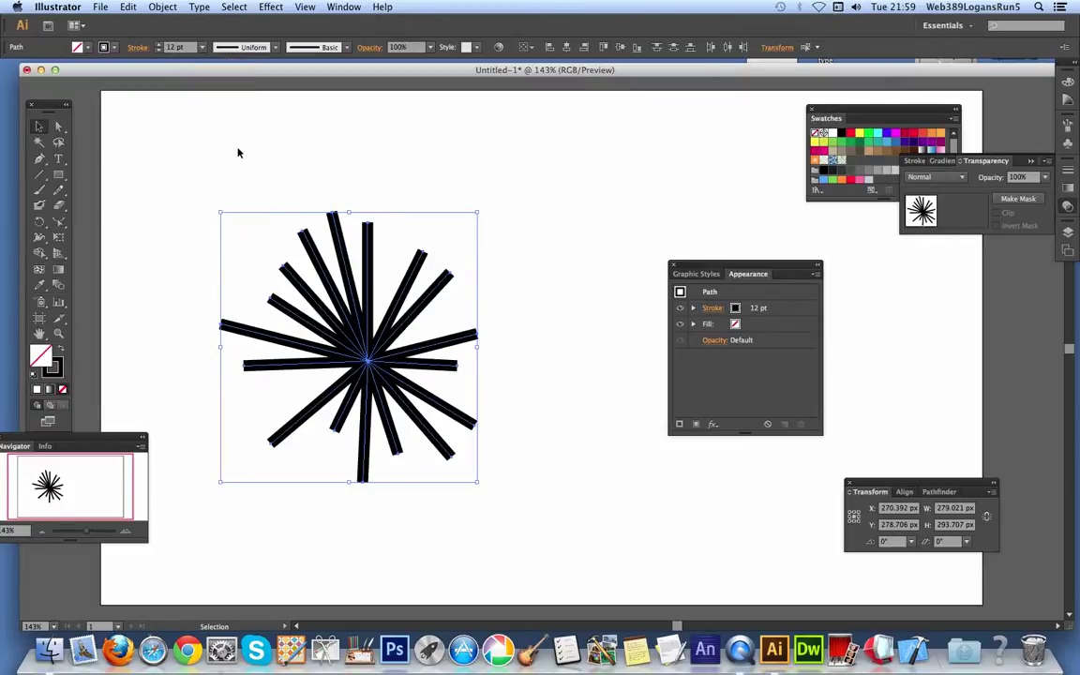
Step: Try several variable width profiles, settling on the thin tapered spike profile
{"action": "left_click", "coordinate": [275, 47]}
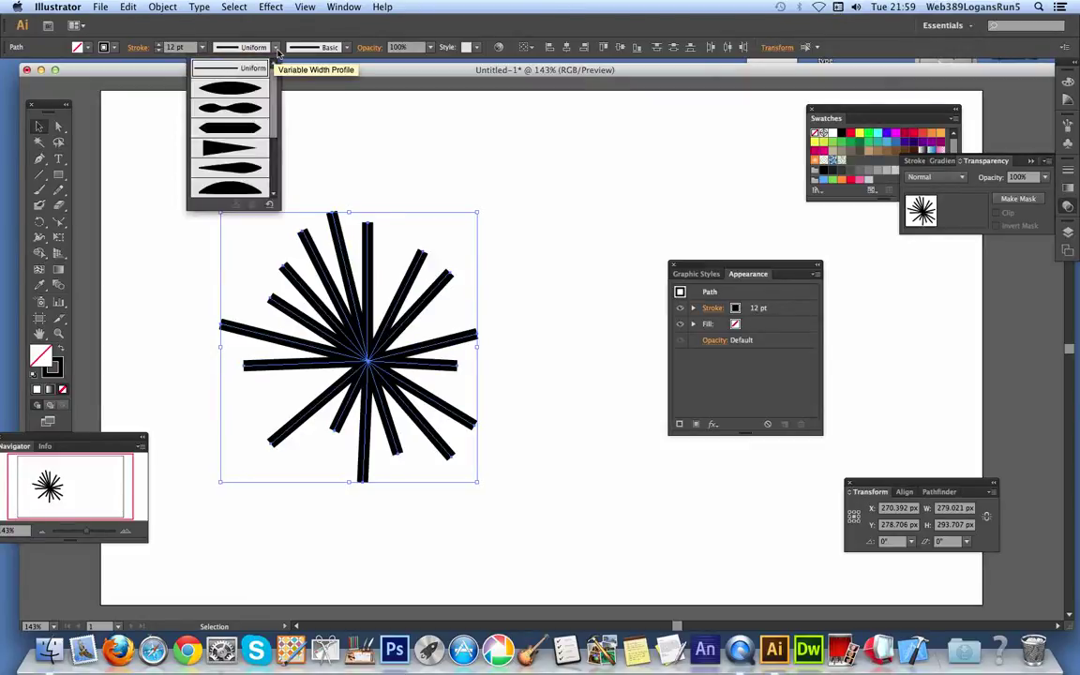
{"action": "left_click", "coordinate": [229, 87]}
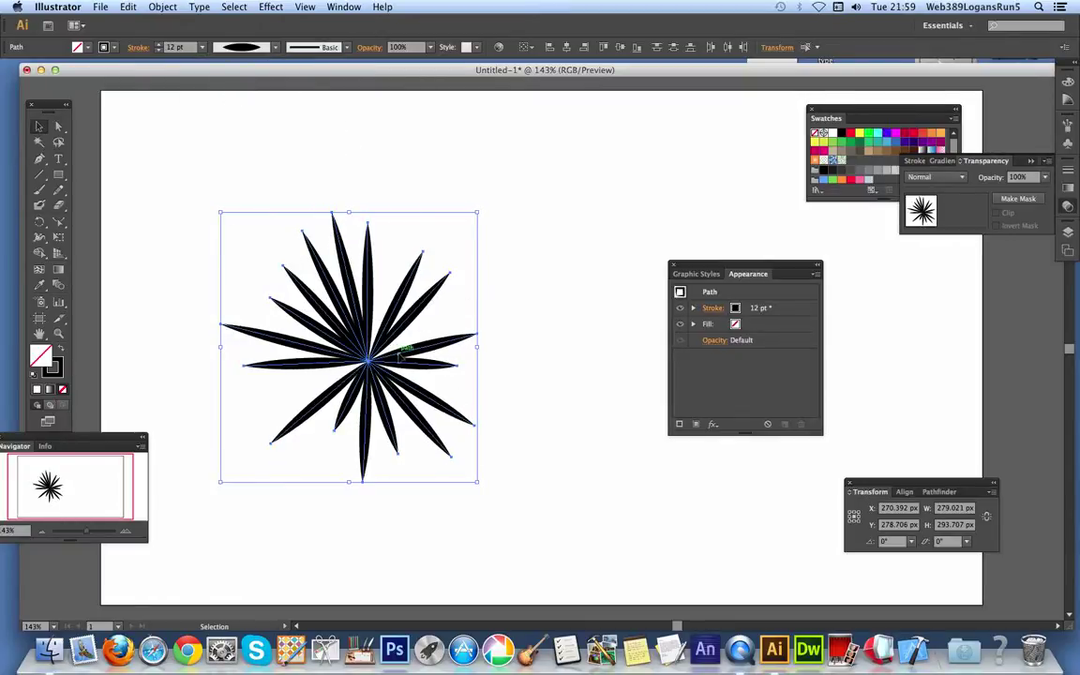
{"action": "left_click", "coordinate": [275, 48]}
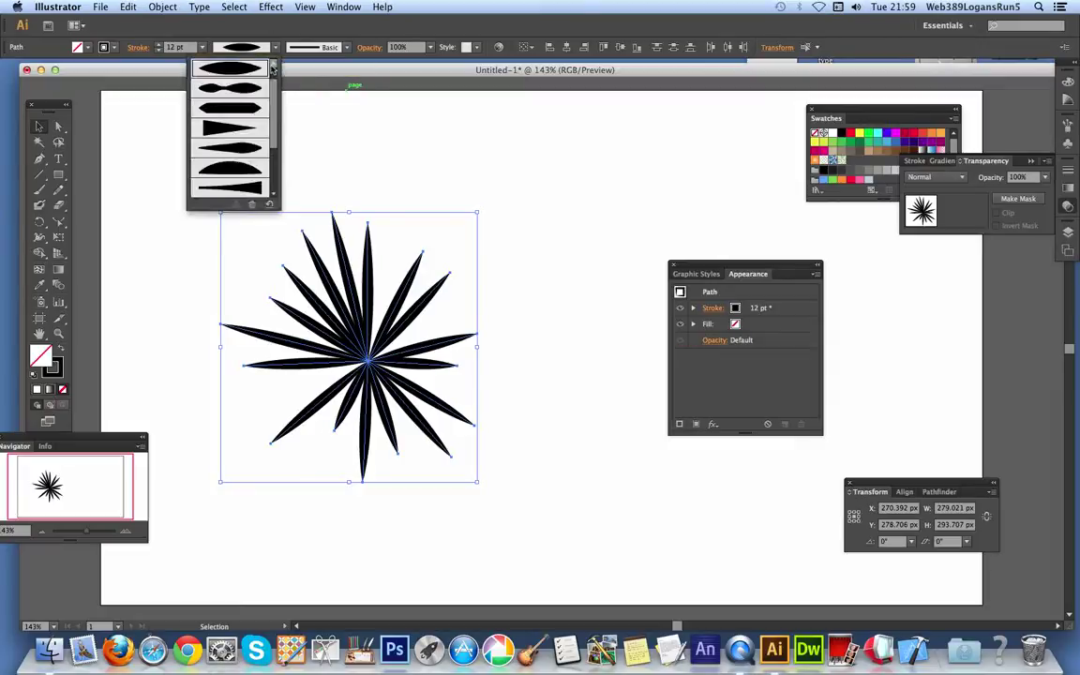
{"action": "left_click", "coordinate": [248, 87]}
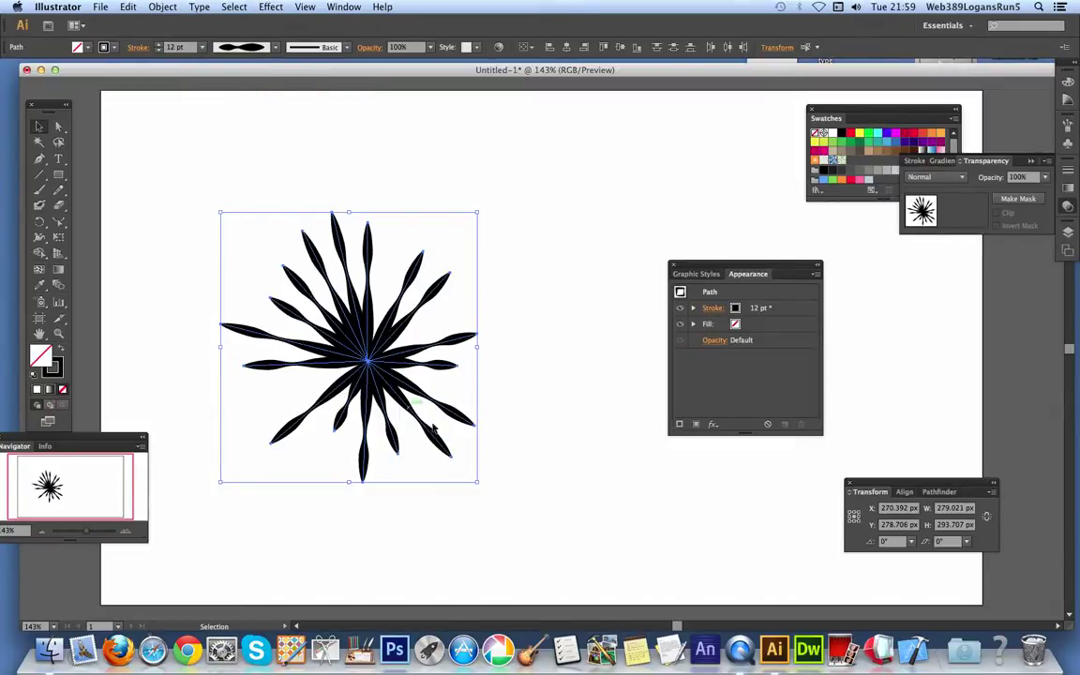
{"action": "left_click", "coordinate": [270, 45]}
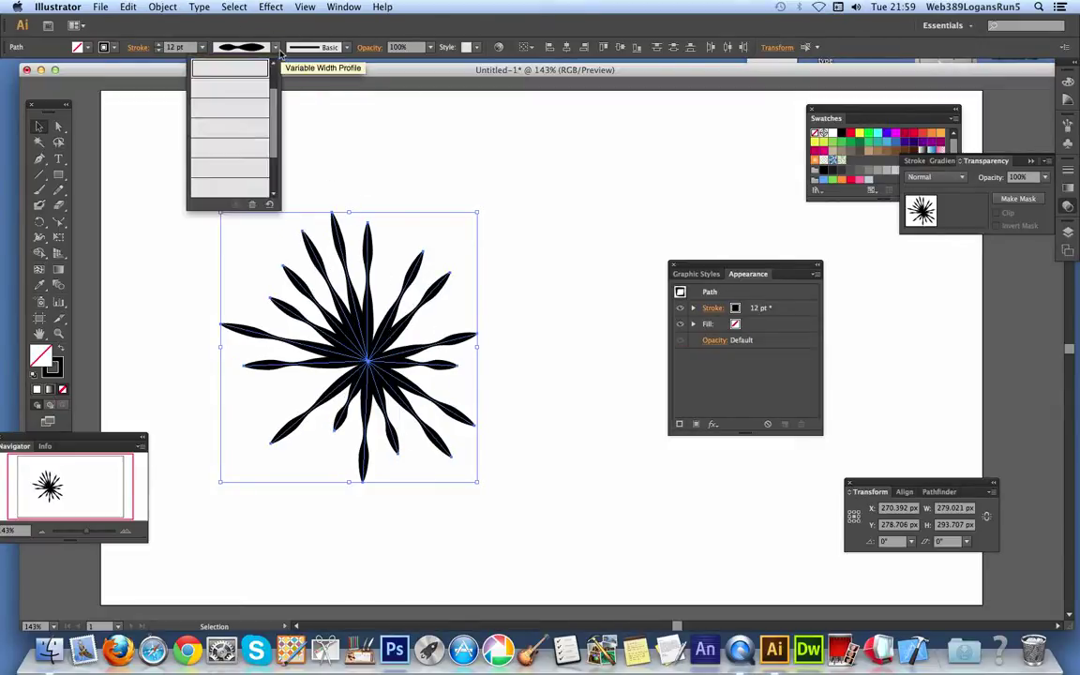
{"action": "left_click", "coordinate": [236, 107]}
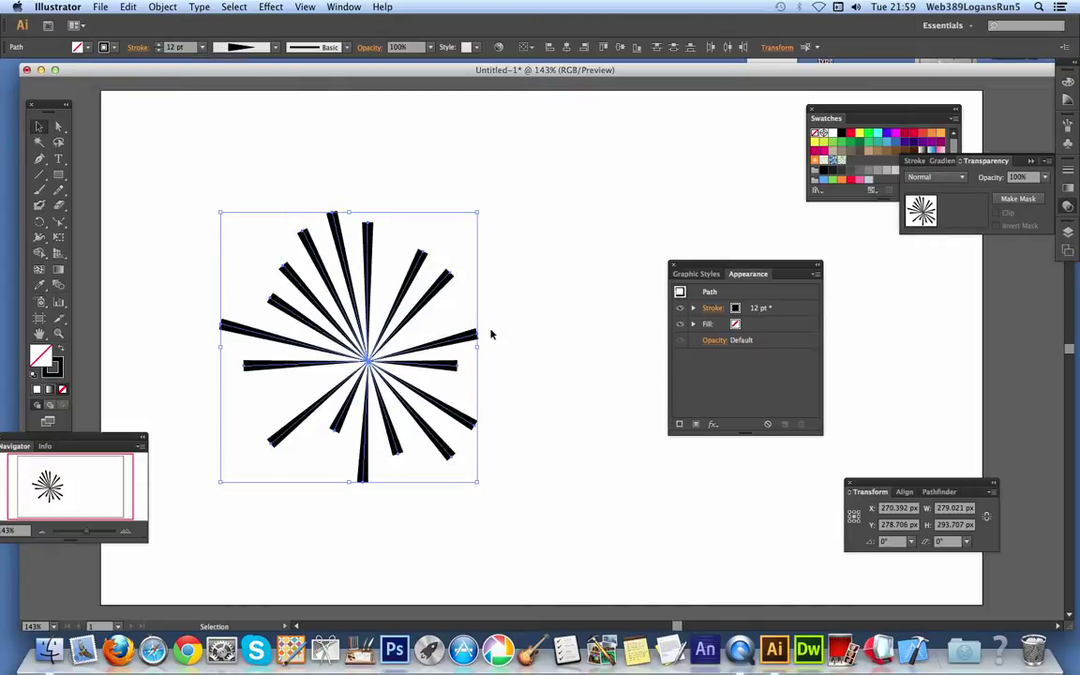
{"action": "left_click", "coordinate": [271, 47]}
{"action": "left_click", "coordinate": [238, 137]}
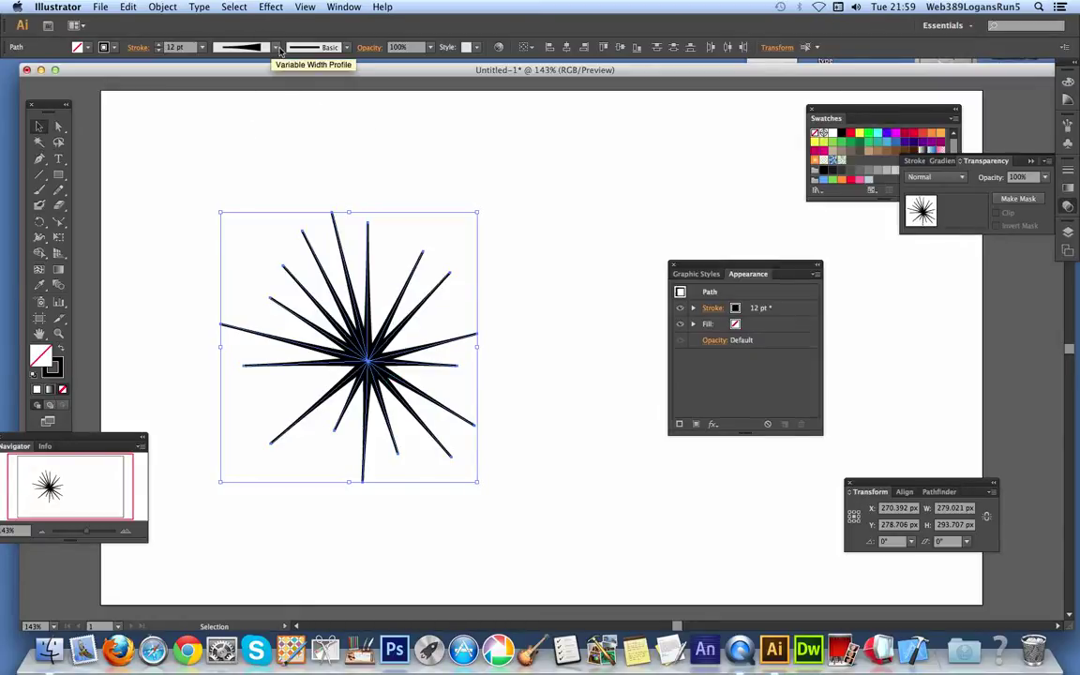
Step: Thicken the spiked strokes to 20 pt, then to 60 pt
{"action": "left_click", "coordinate": [202, 47]}
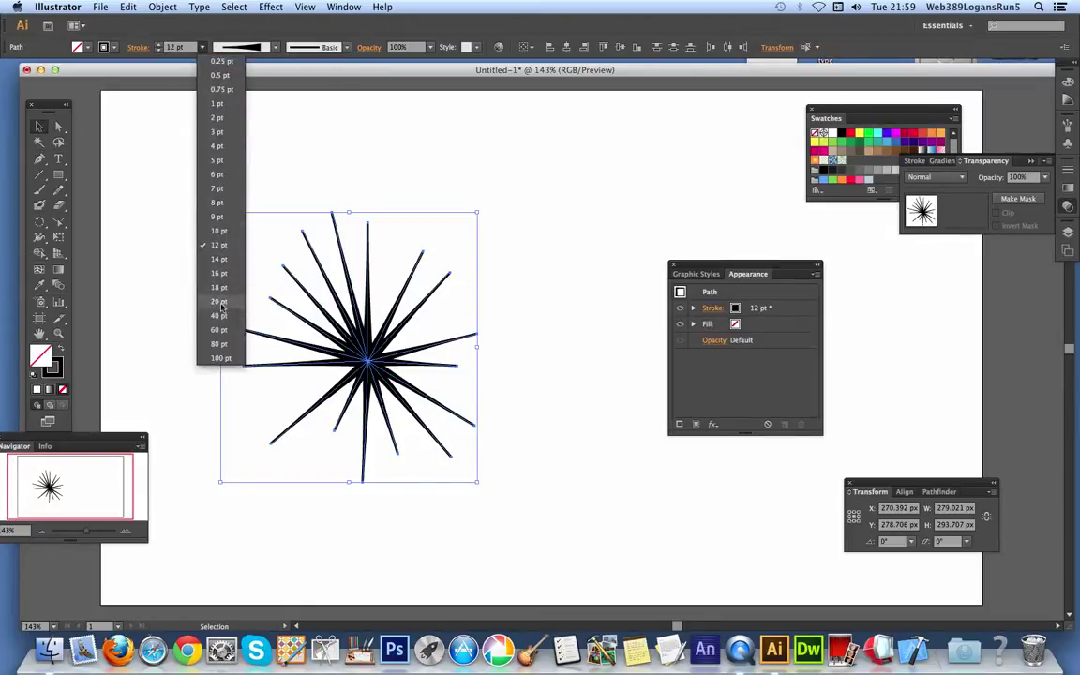
{"action": "left_click", "coordinate": [218, 301]}
{"action": "left_click", "coordinate": [201, 47]}
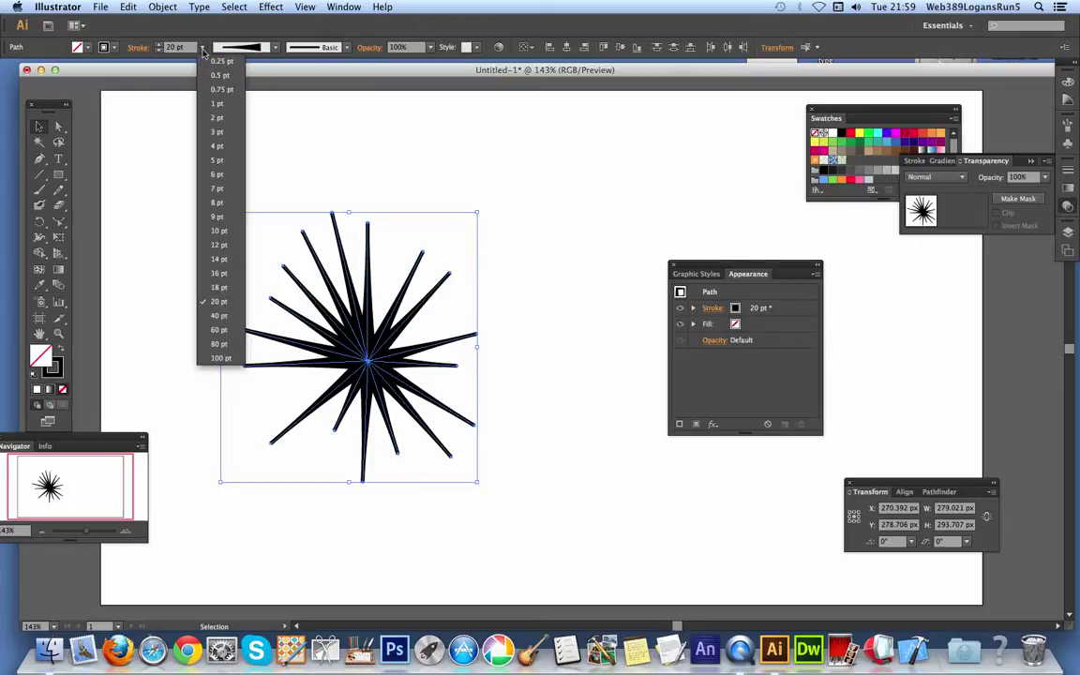
{"action": "left_click", "coordinate": [217, 330]}
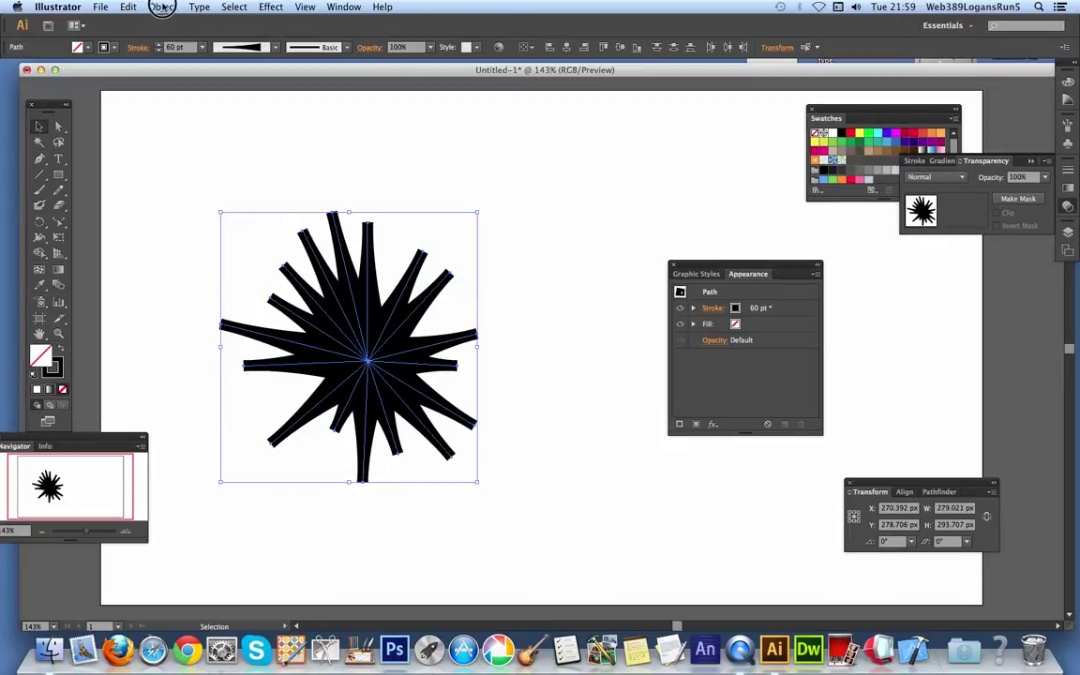
Step: Expand the starburst's appearance into filled outlines and Unite them in the Pathfinder panel
{"action": "left_click", "coordinate": [158, 6]}
{"action": "left_click", "coordinate": [205, 150]}
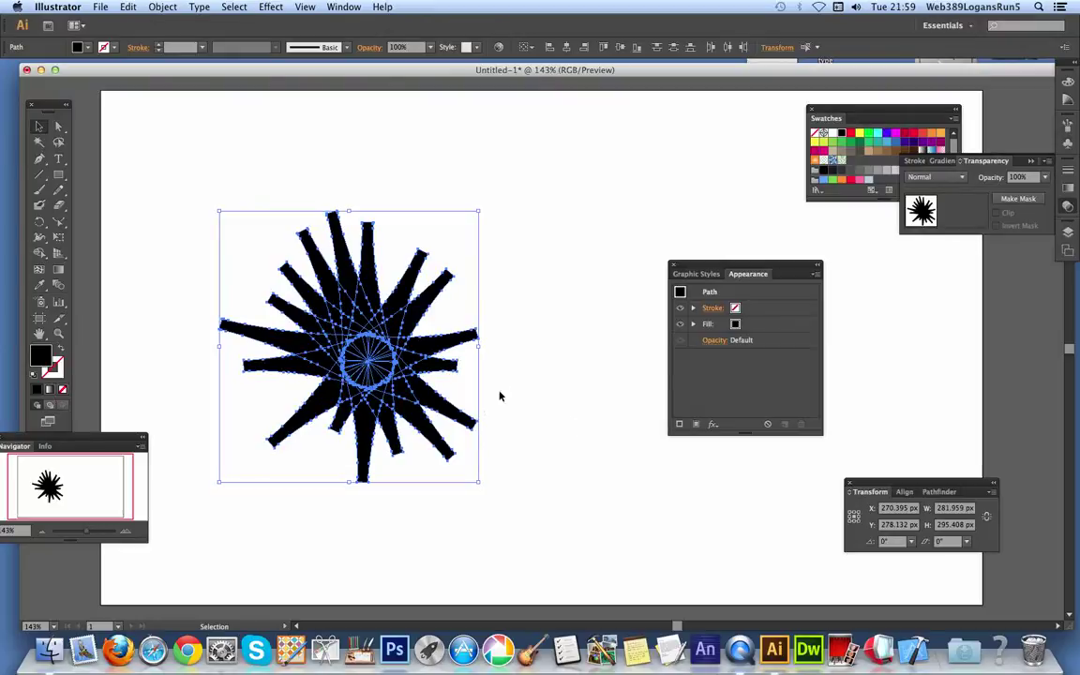
{"action": "left_click", "coordinate": [352, 7]}
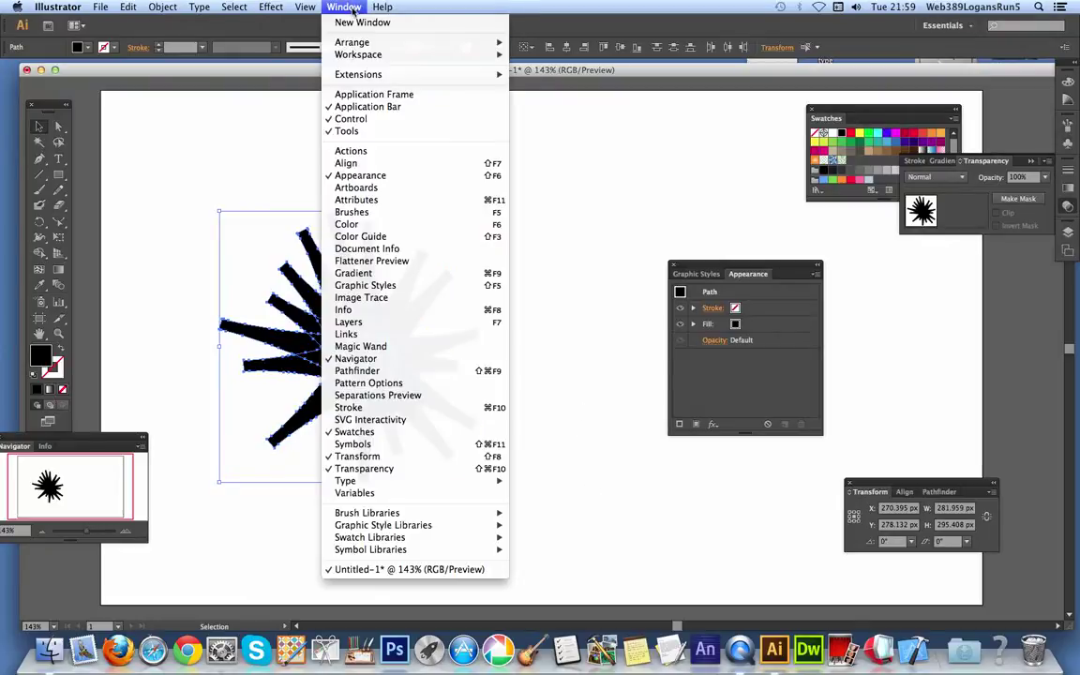
{"action": "left_click", "coordinate": [358, 370]}
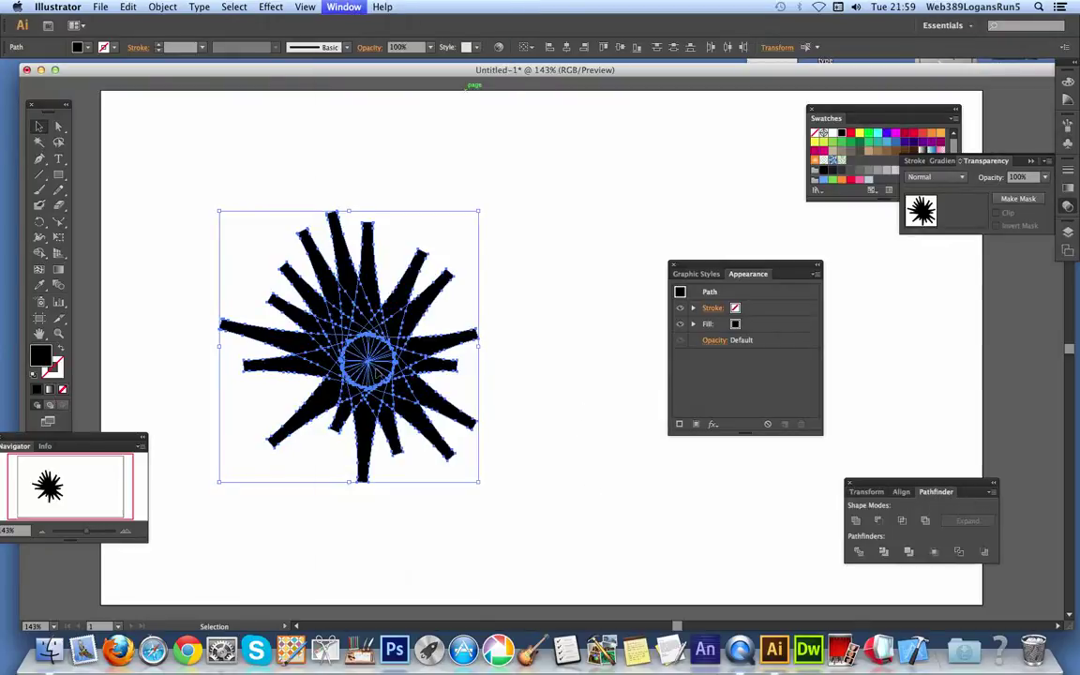
{"action": "left_click", "coordinate": [855, 521]}
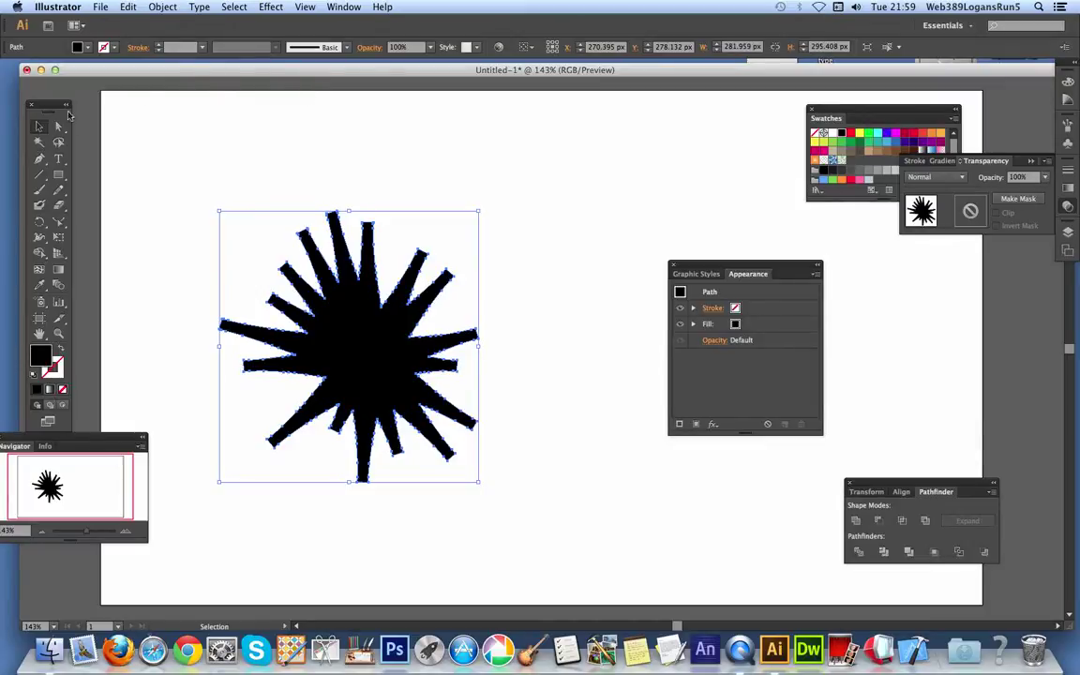
{"action": "left_click", "coordinate": [126, 7]}
Step: Undo the Unite and the expansion to restore the stroked lines
{"action": "left_click", "coordinate": [128, 22]}
{"action": "left_click", "coordinate": [126, 7]}
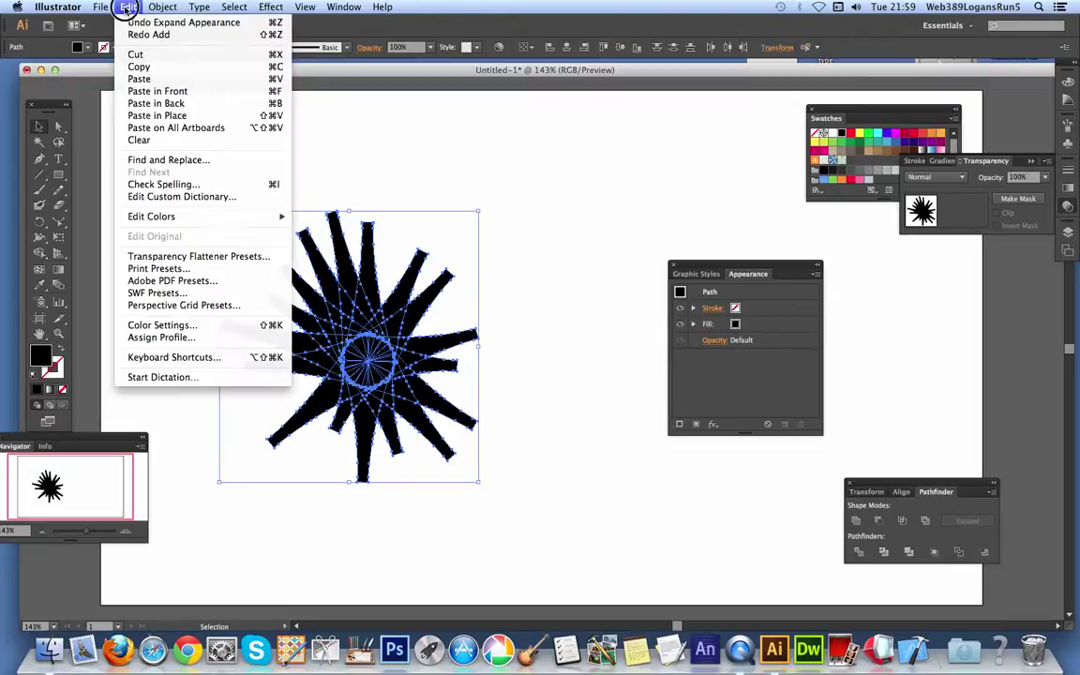
{"action": "left_click", "coordinate": [128, 21]}
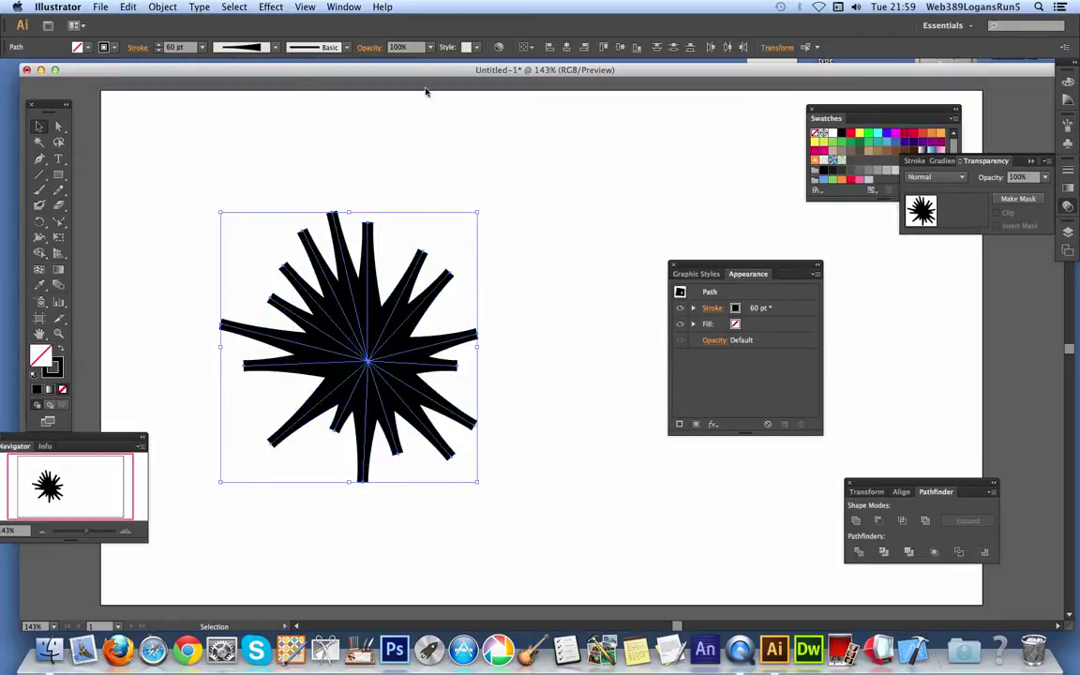
Step: Apply the Charcoal - Pencil brush, trying 14 pt then 6 pt stroke weight
{"action": "left_click", "coordinate": [346, 49]}
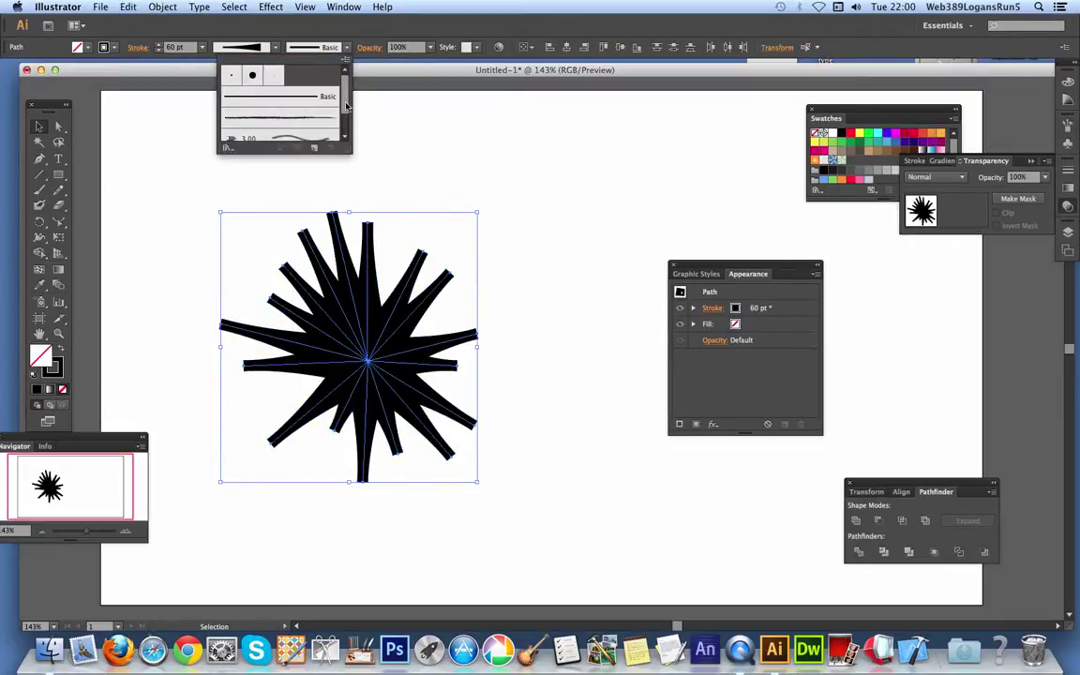
{"action": "left_click", "coordinate": [278, 117]}
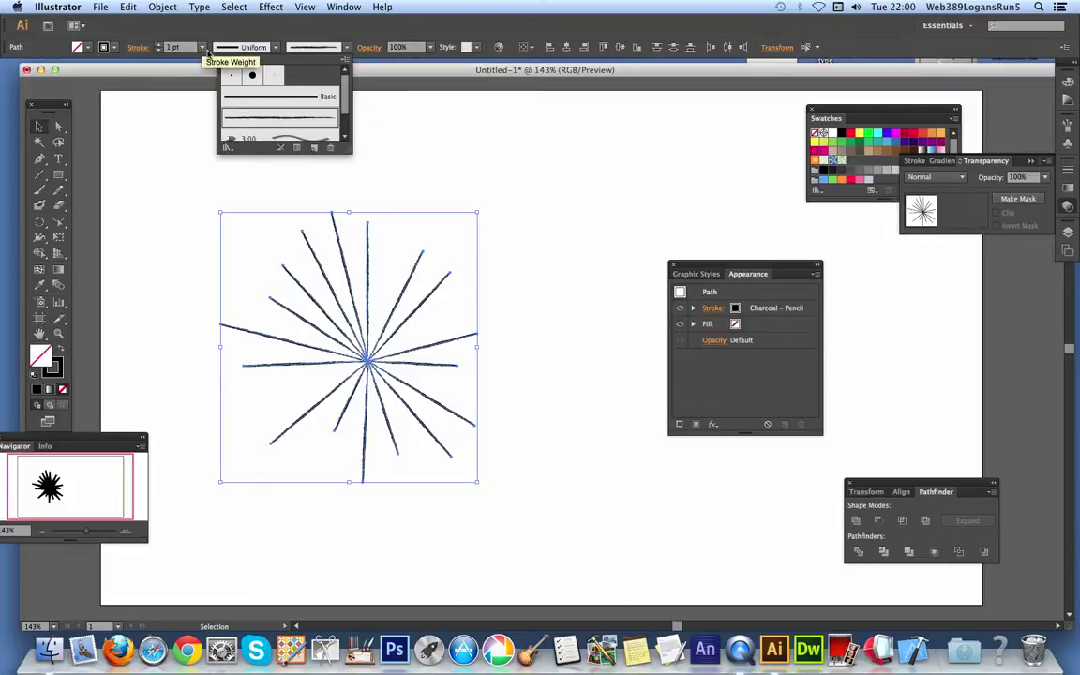
{"action": "left_click", "coordinate": [202, 47]}
{"action": "left_click", "coordinate": [201, 47]}
{"action": "left_click", "coordinate": [218, 258]}
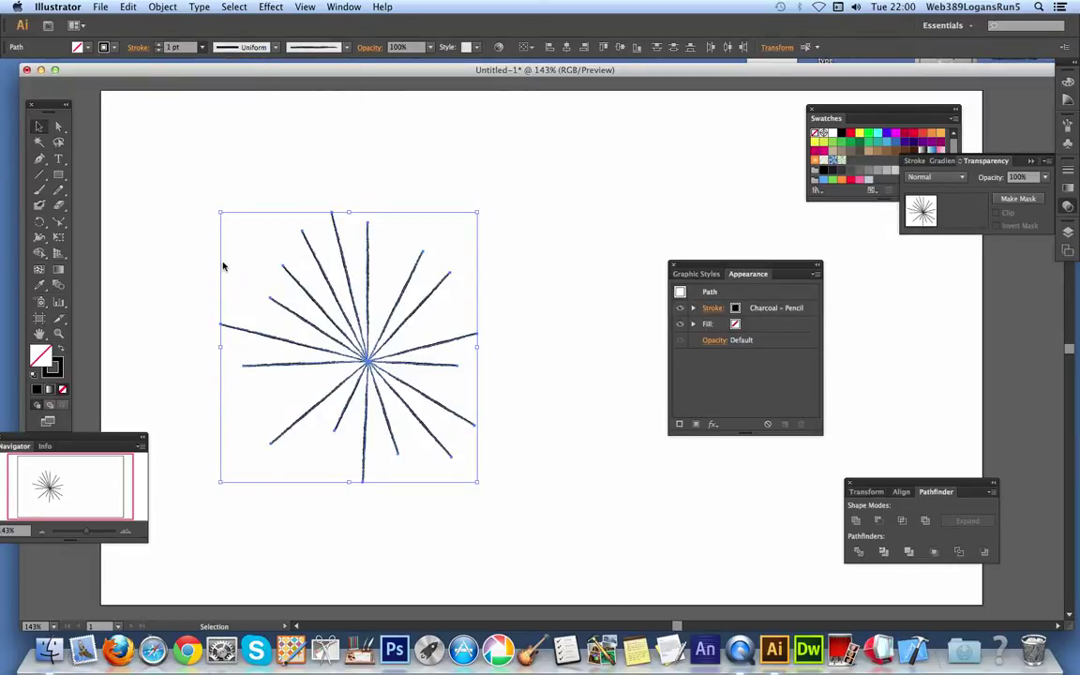
{"action": "left_click", "coordinate": [201, 47]}
{"action": "key", "text": "Escape"}
{"action": "type", "text": "6"}
{"action": "key", "text": "Return"}
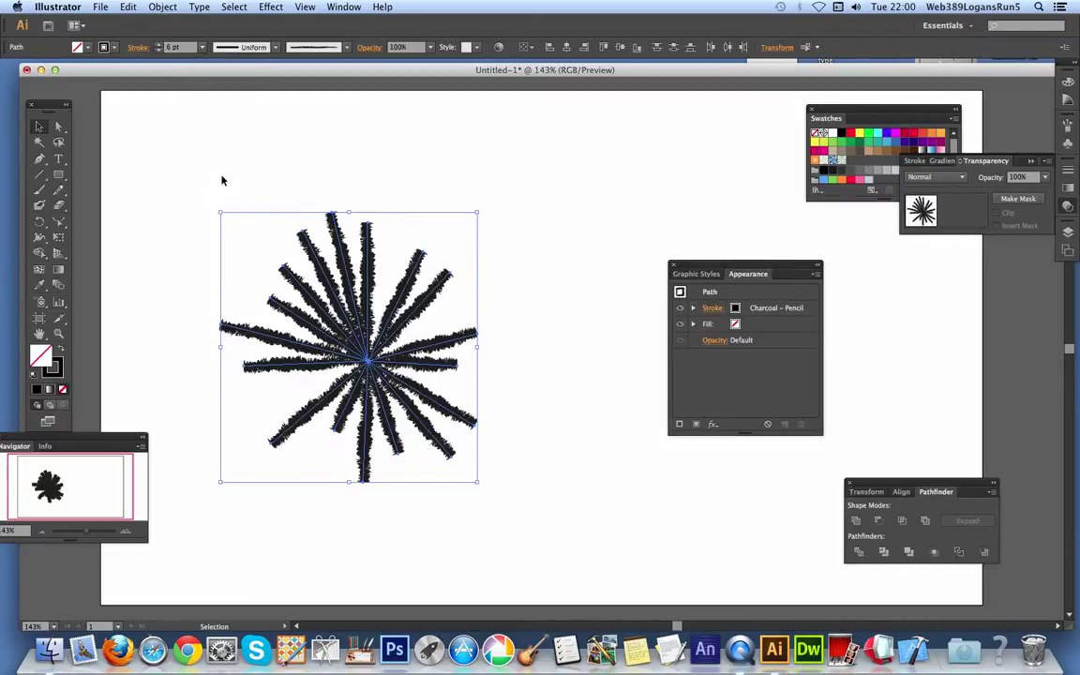
Step: Try the Circles brush, then settle on the Cat's Tongue art brush at 1 pt
{"action": "left_click", "coordinate": [275, 48]}
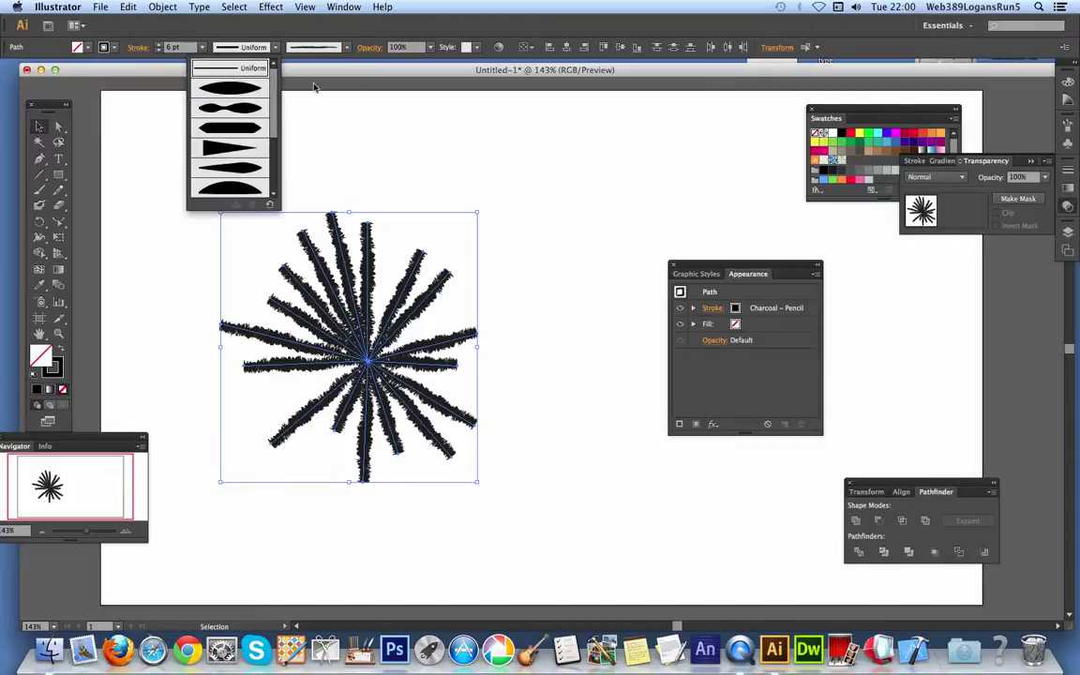
{"action": "left_click", "coordinate": [346, 47]}
{"action": "scroll", "coordinate": [346, 106], "scroll_direction": "down", "scroll_amount": 3}
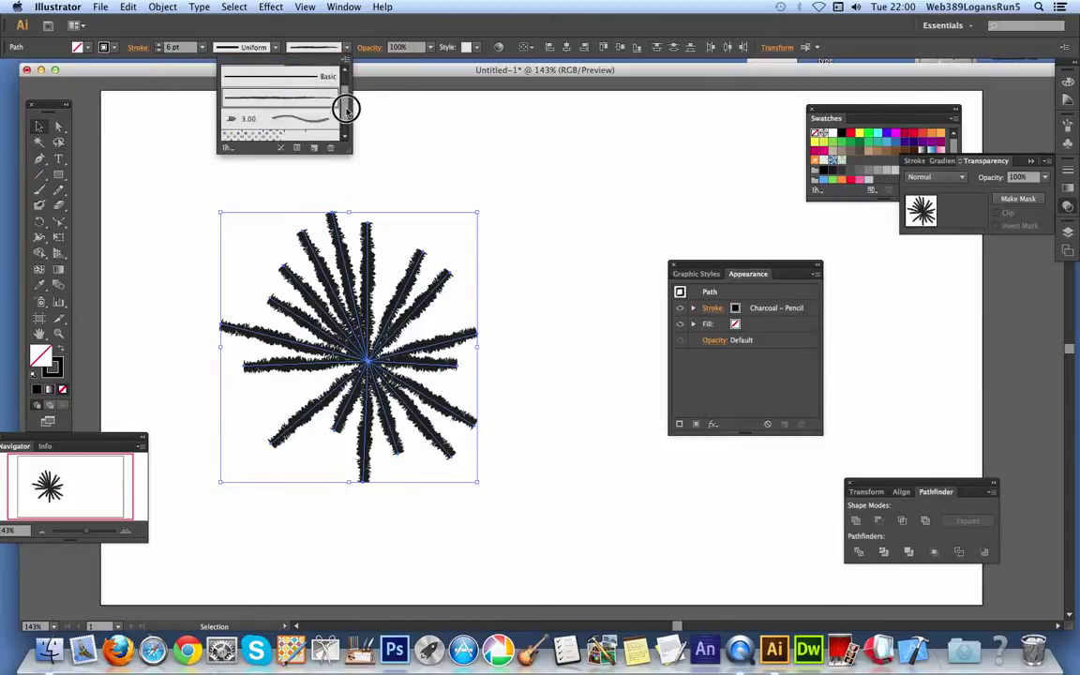
{"action": "left_click", "coordinate": [276, 131]}
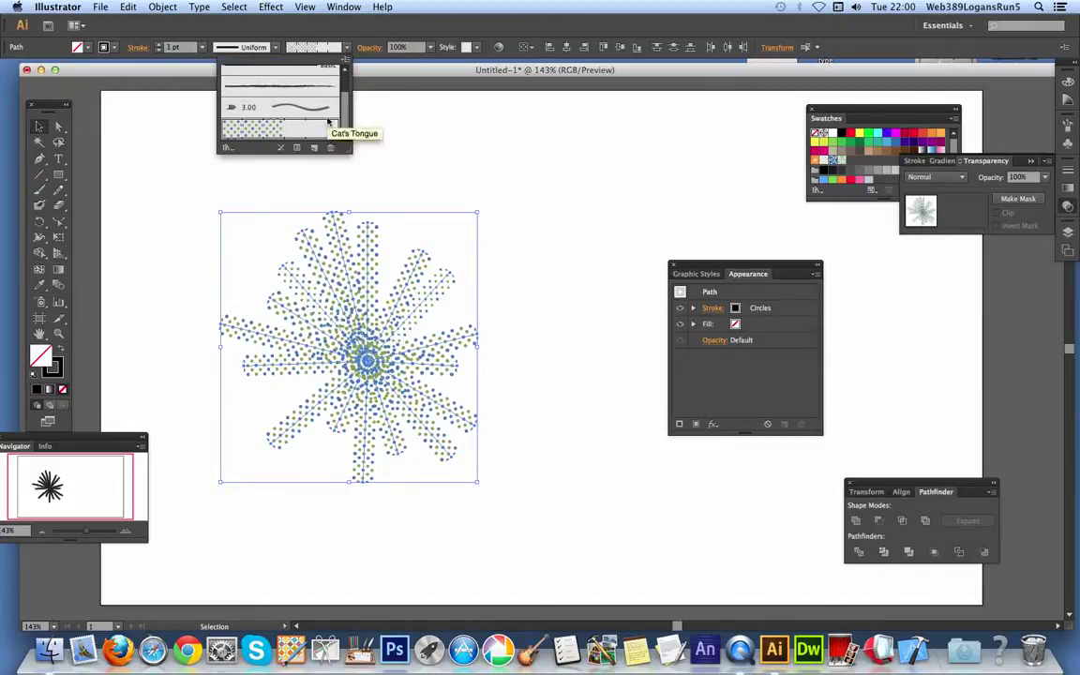
{"action": "left_click", "coordinate": [324, 109]}
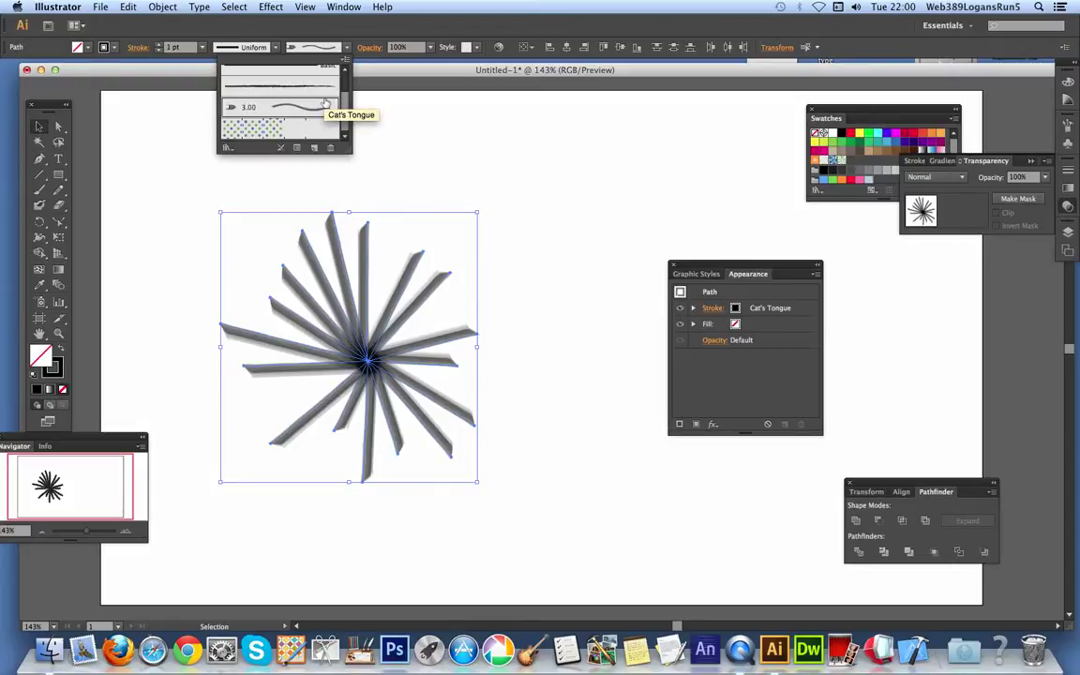
{"action": "left_click", "coordinate": [324, 103]}
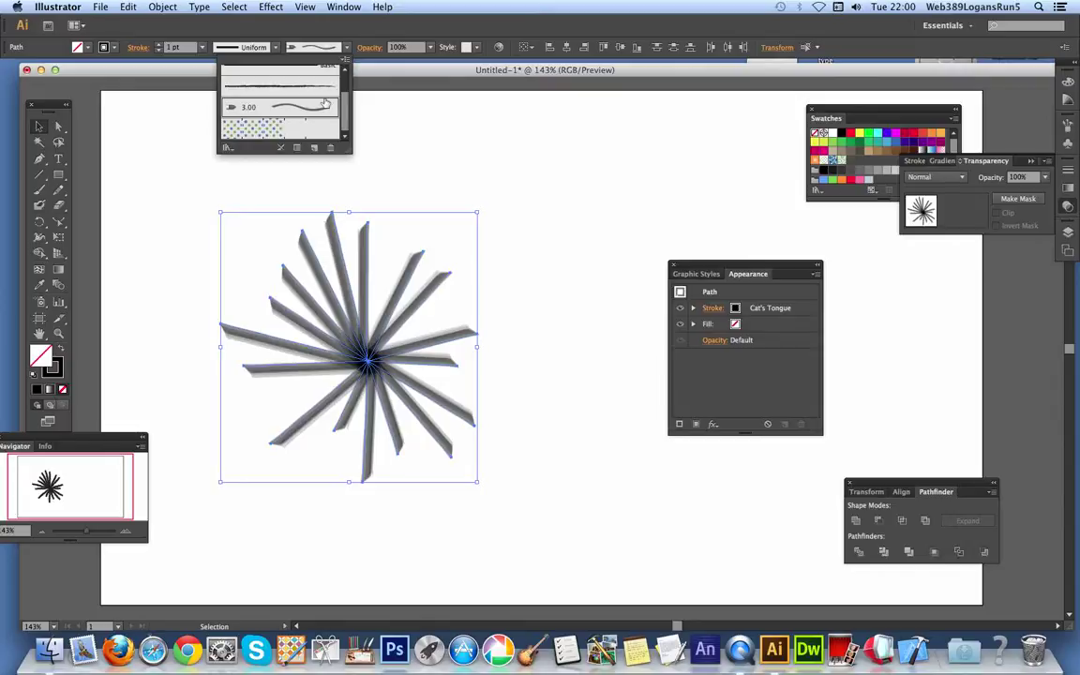